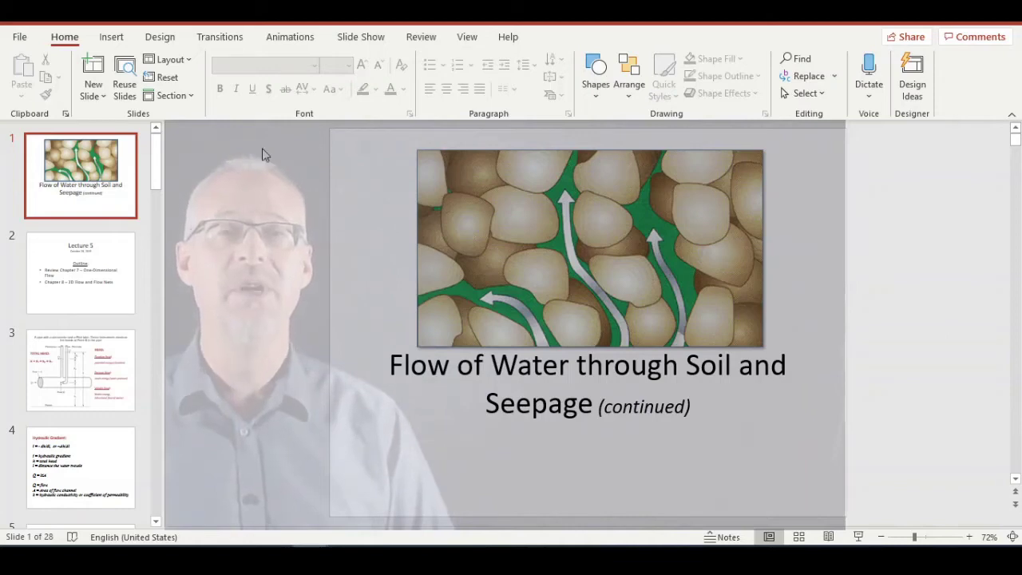
Switch to Slide Master view and select the top-level master slide with five text levels.
left_click(468, 38)
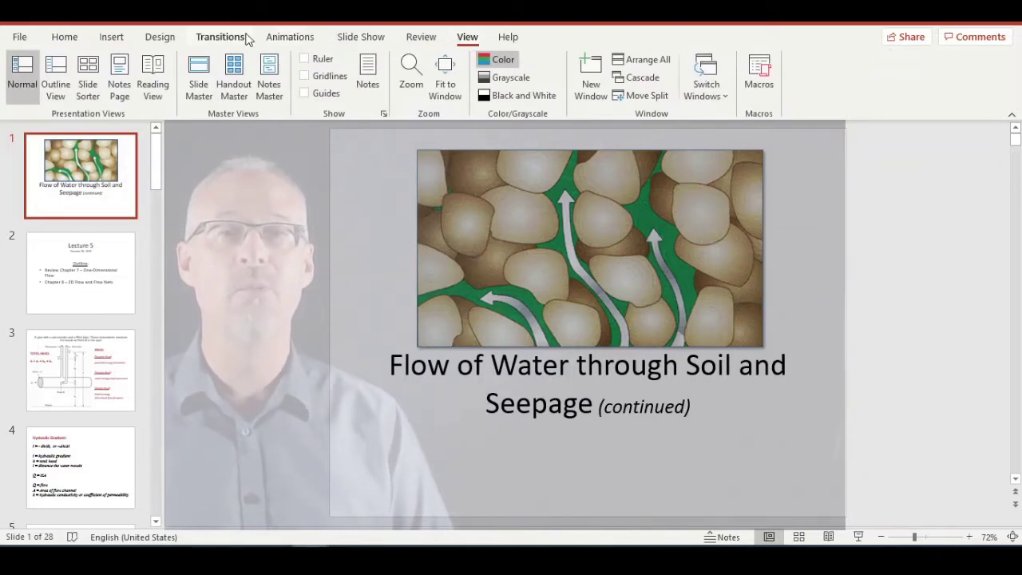
left_click(199, 87)
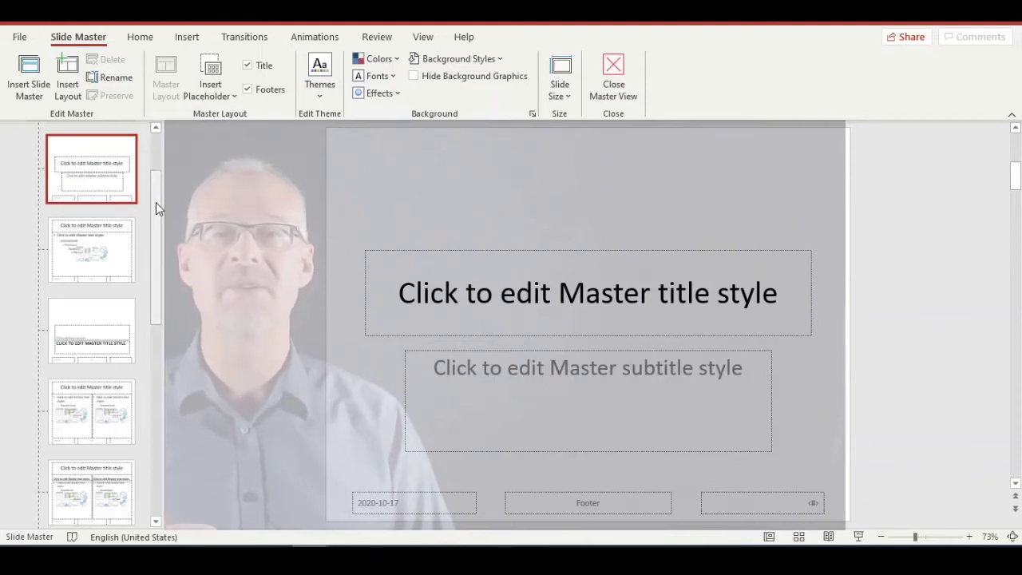
left_click_drag(155, 210, 159, 166)
left_click(92, 177)
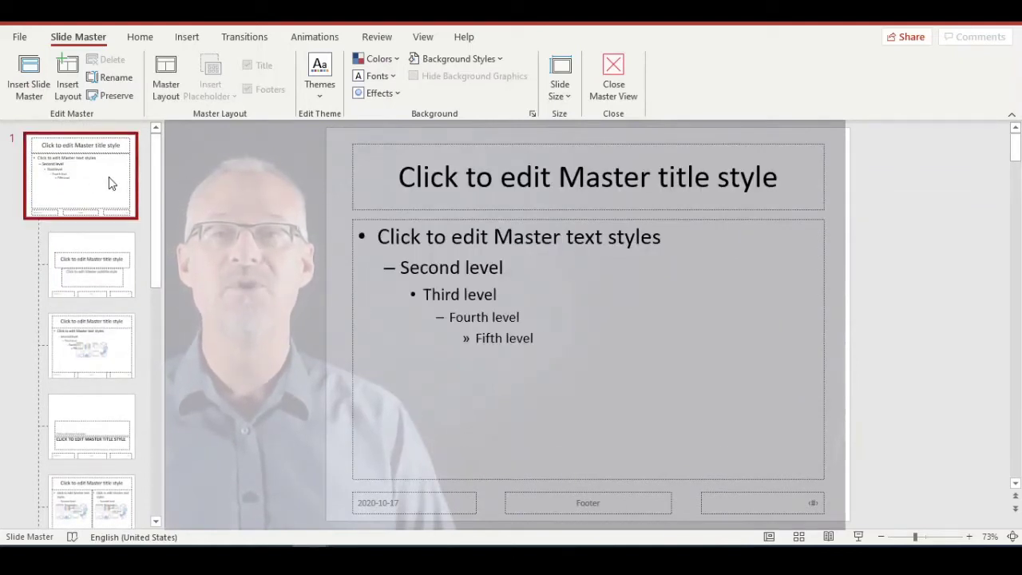
Give the master slide a solid black background fill through Format Background.
right_click(288, 240)
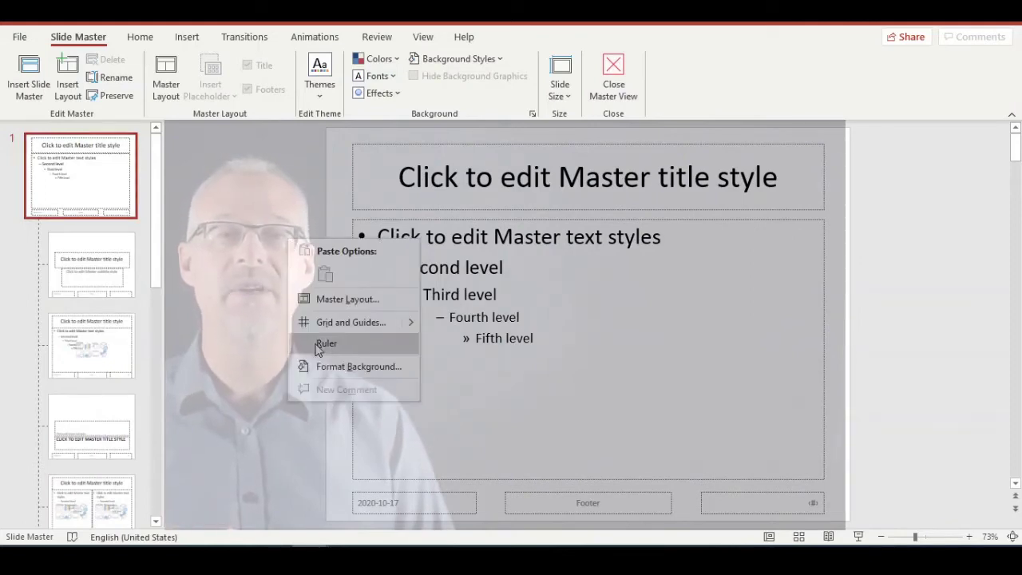
left_click(331, 369)
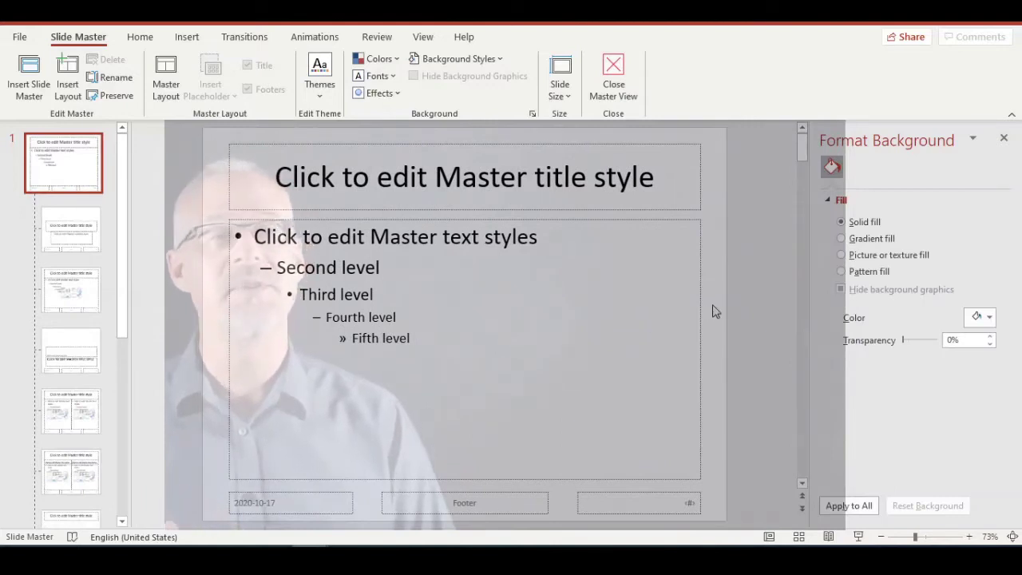
left_click(982, 319)
left_click(910, 375)
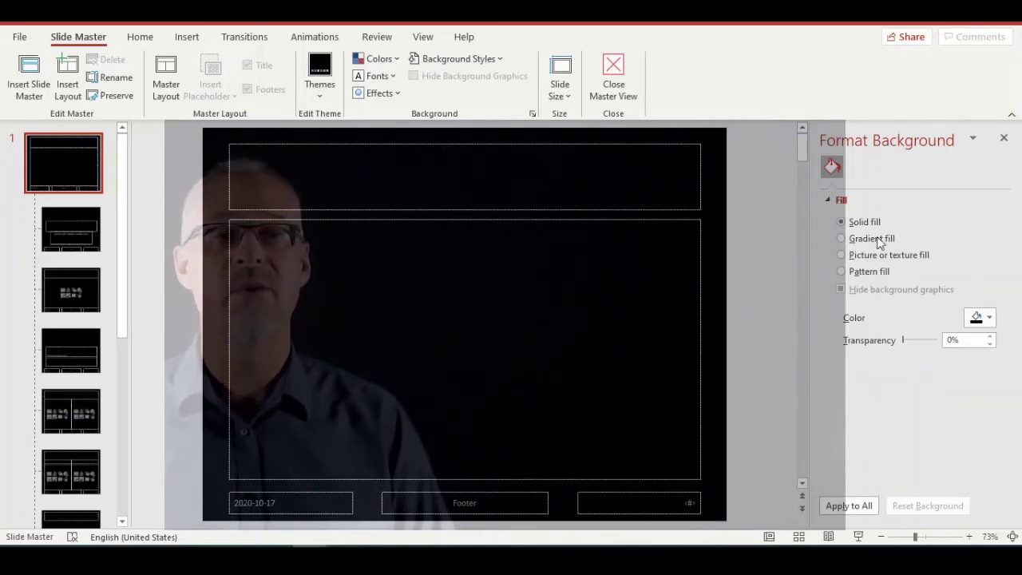
Set the master title placeholder's text fill to white.
left_click(1003, 139)
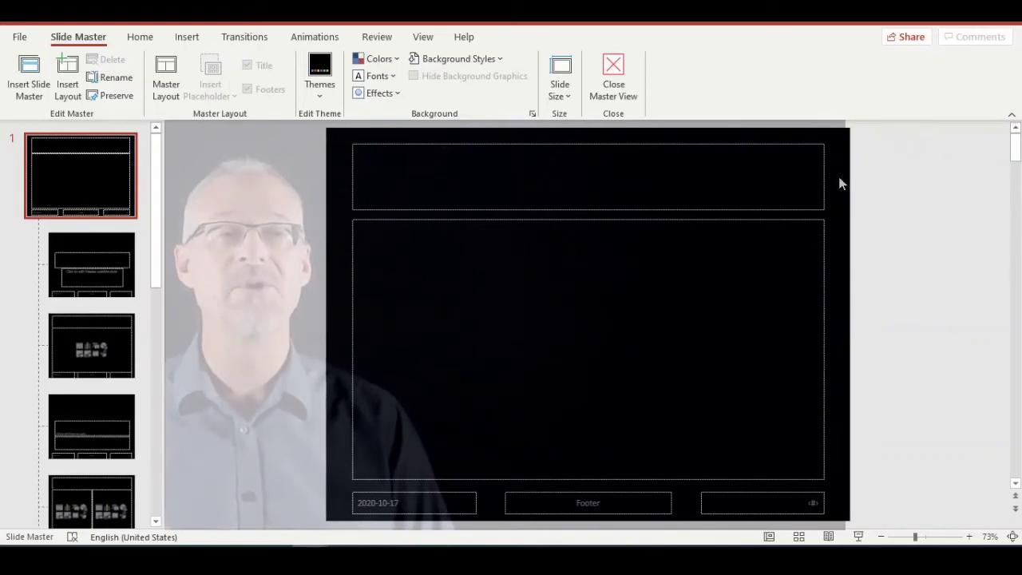
left_click(779, 145)
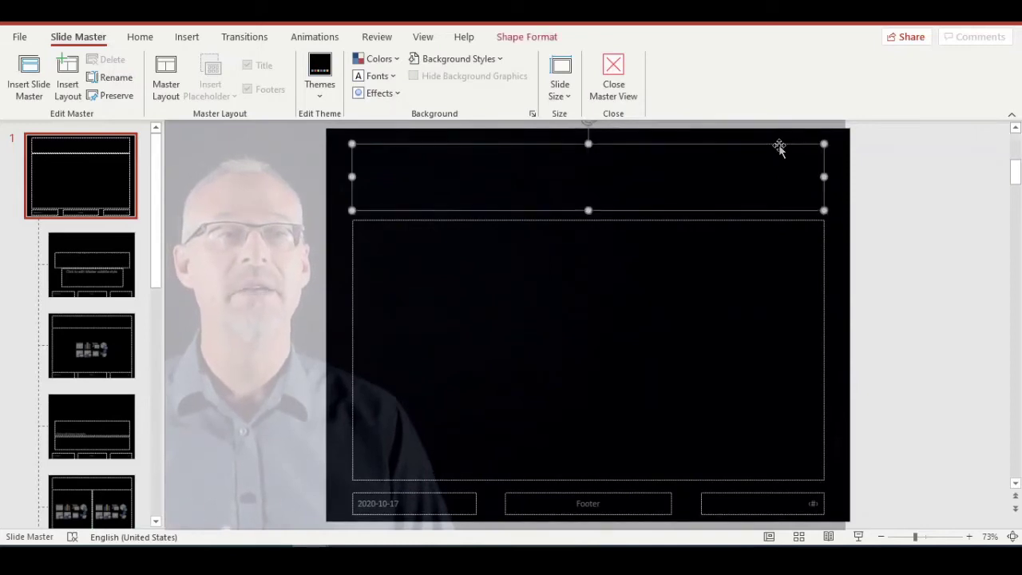
right_click(780, 148)
left_click(854, 507)
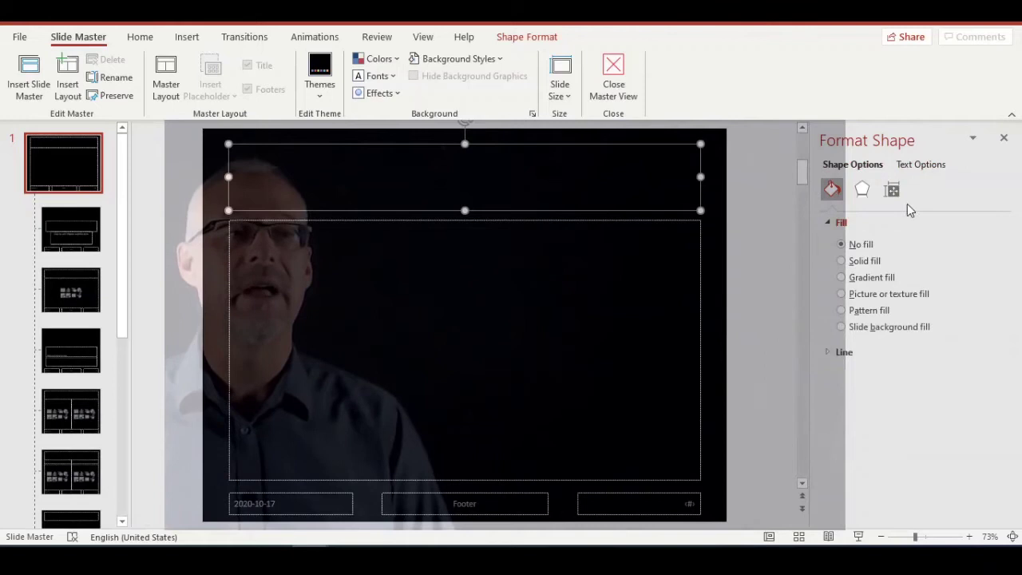
left_click(931, 166)
left_click(983, 339)
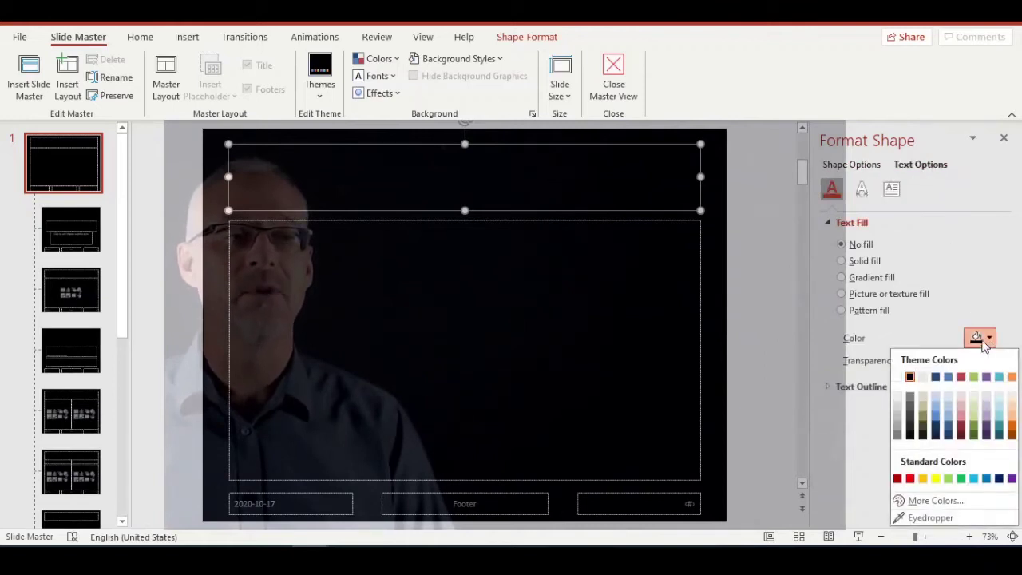
left_click(898, 376)
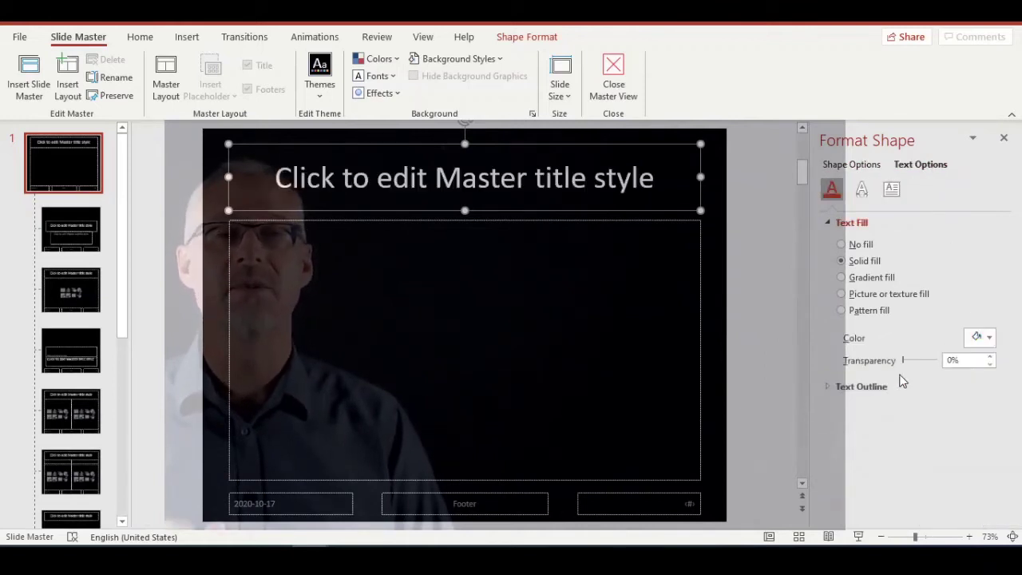
Repeat the white text fill on the body, footer and date placeholders with F4.
left_click(700, 324)
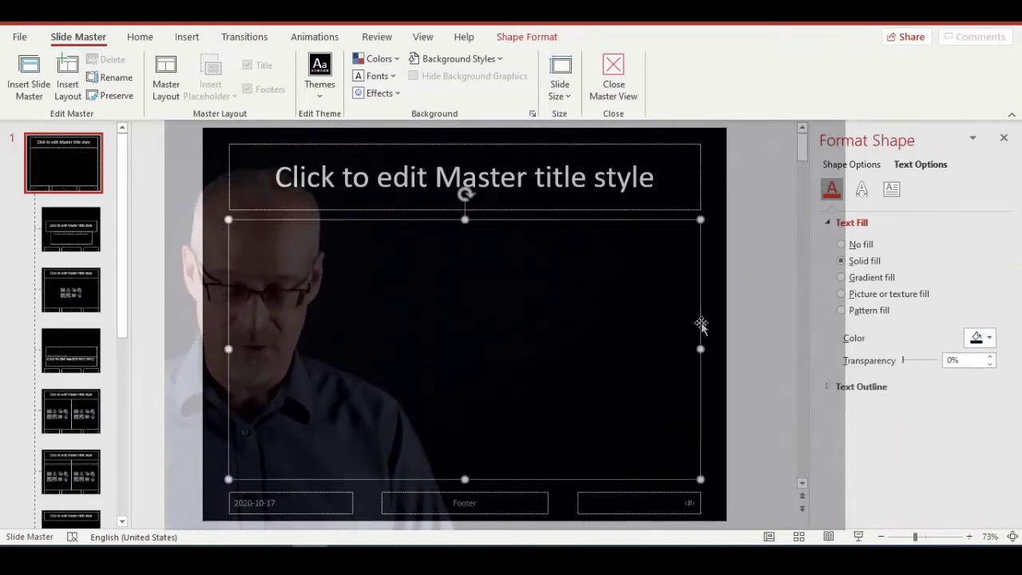
key("F4")
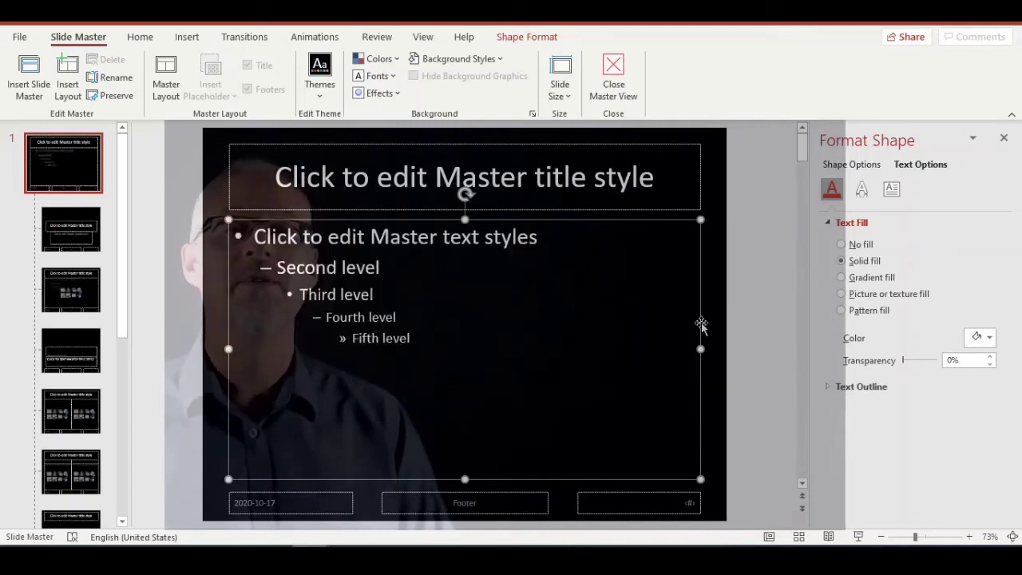
left_click(669, 495)
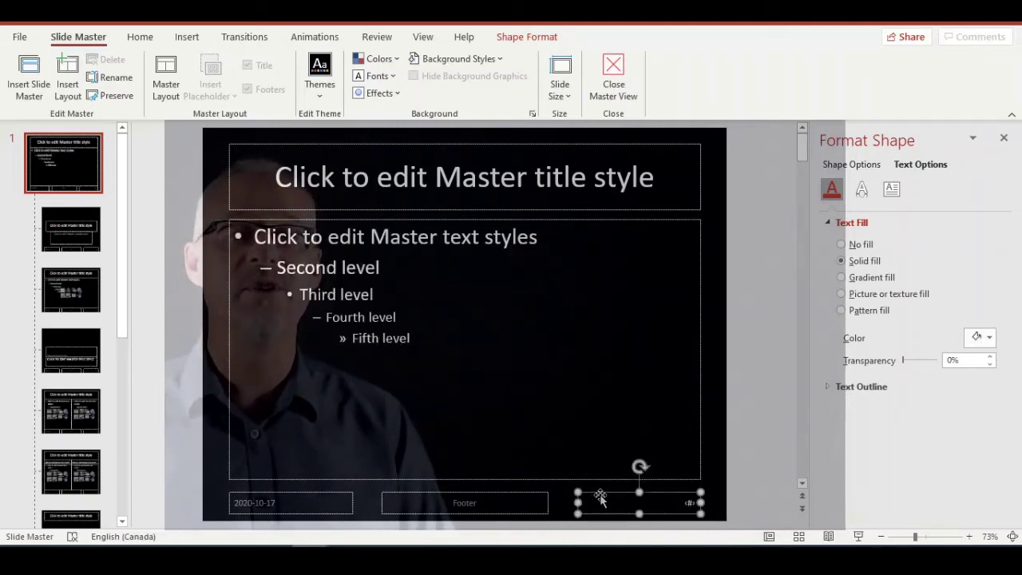
left_click(527, 493)
key("F4")
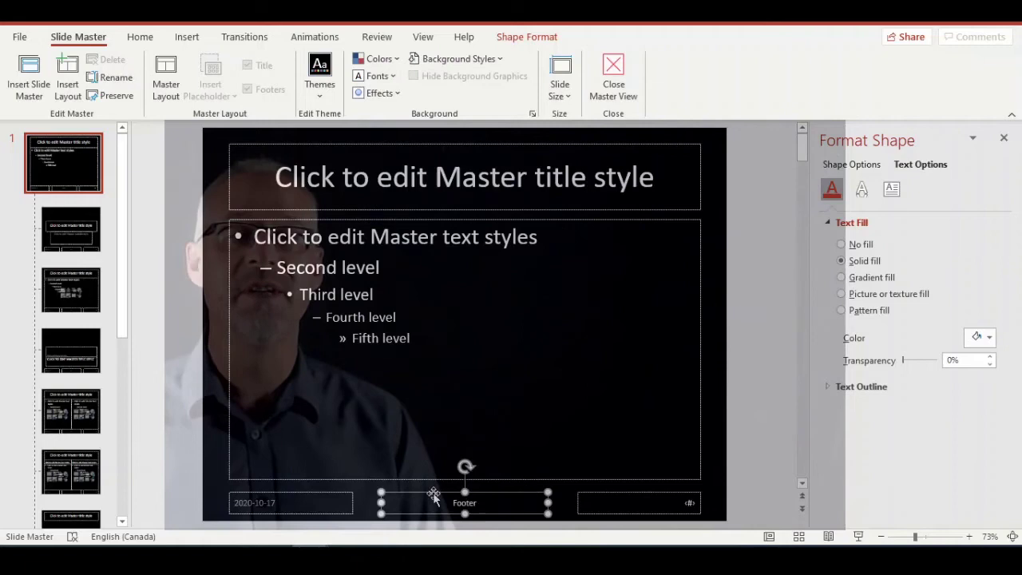
left_click(336, 489)
key("F4")
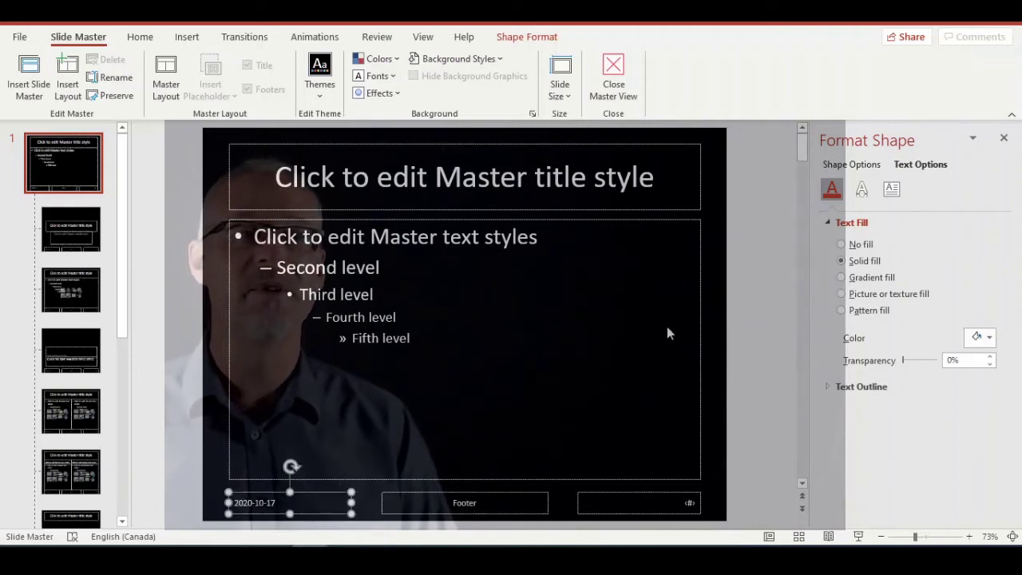
left_click(1004, 140)
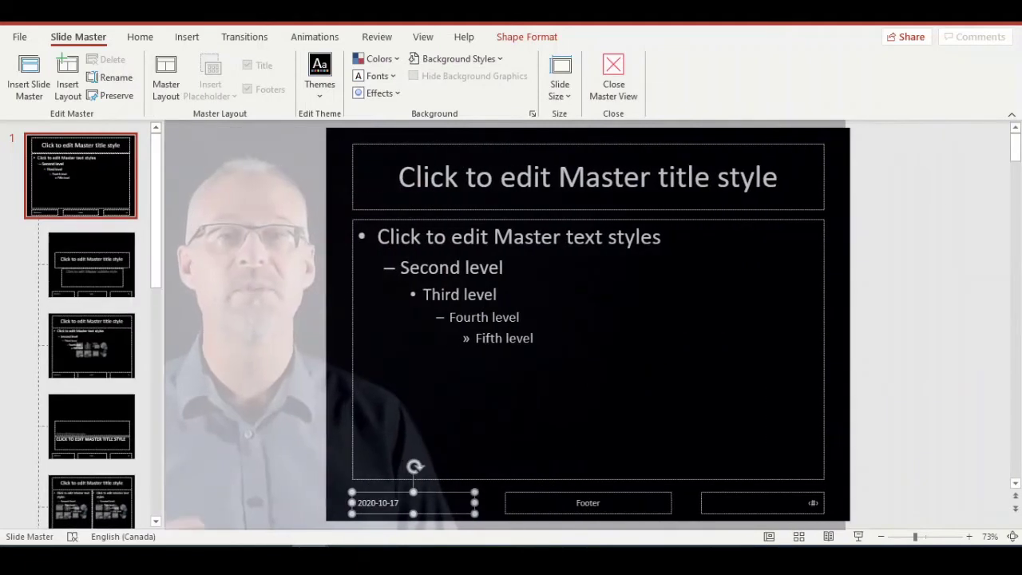
Close Master View and scroll through the 28 slides showing black backgrounds.
left_click(614, 76)
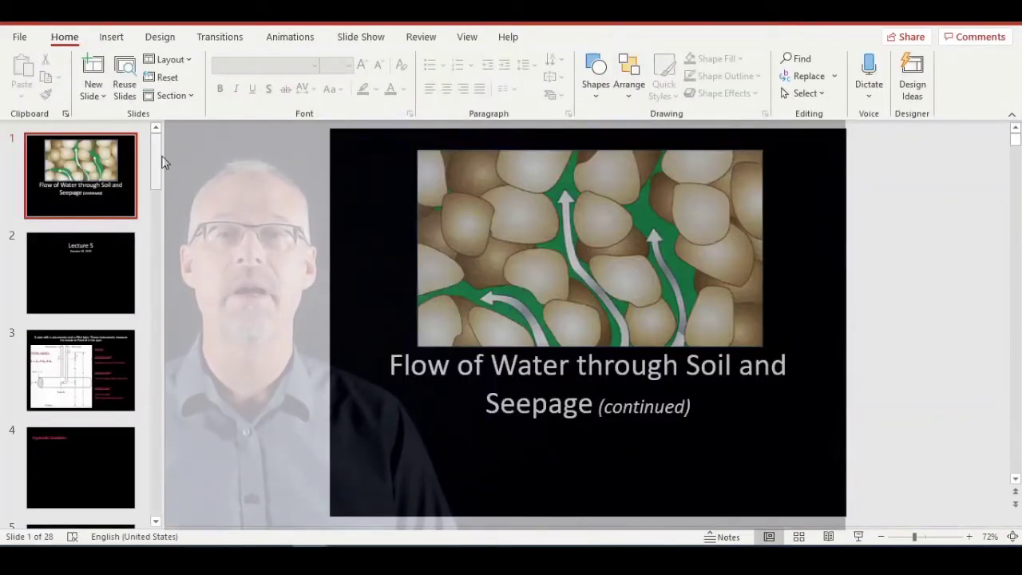
left_click_drag(158, 148, 162, 207)
scroll(162, 207, "up", 5)
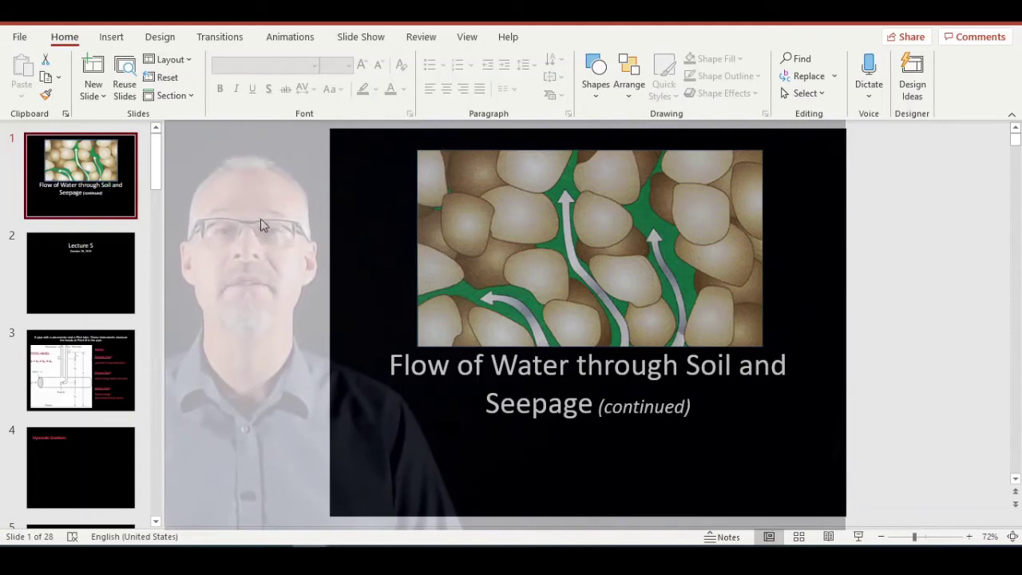
Save all slides as PNG images into the Lecture 5 Flow Nets folder.
left_click(27, 38)
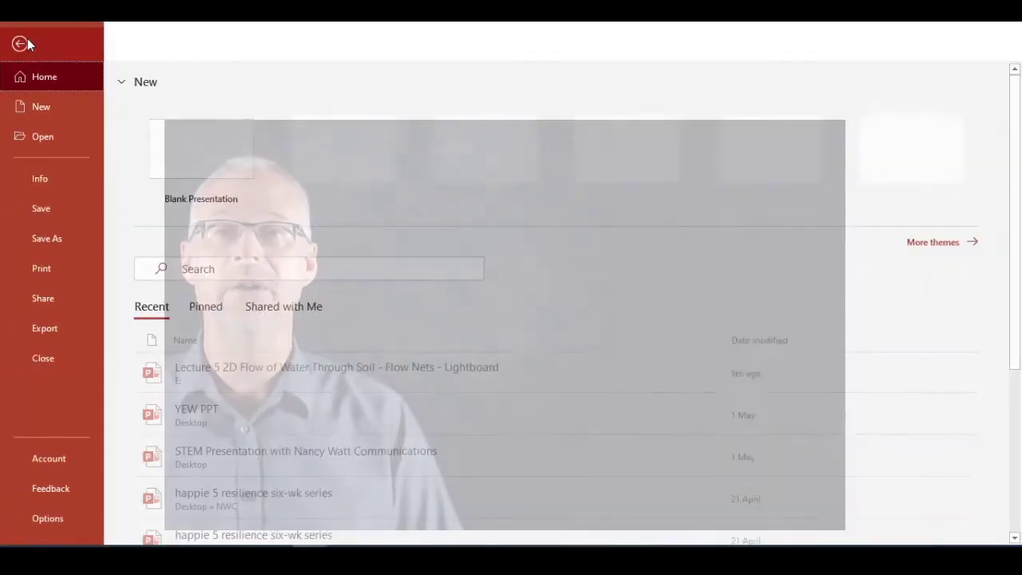
left_click(60, 241)
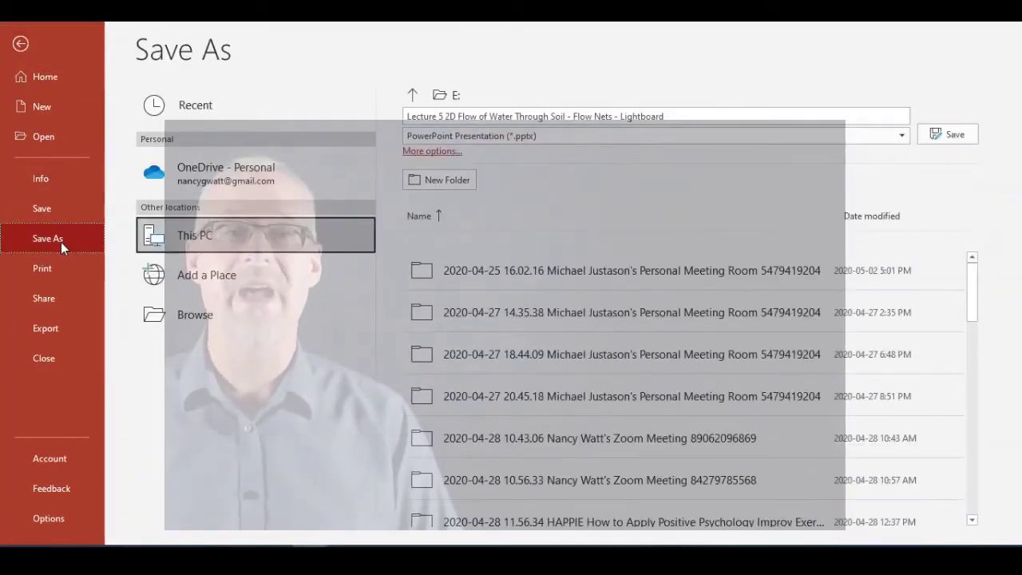
left_click(571, 137)
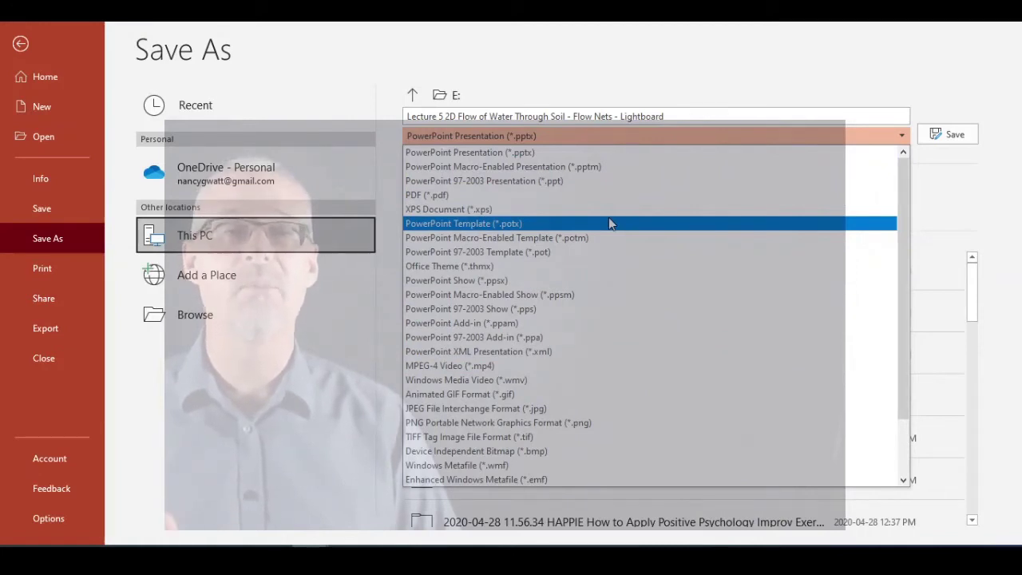
left_click(589, 423)
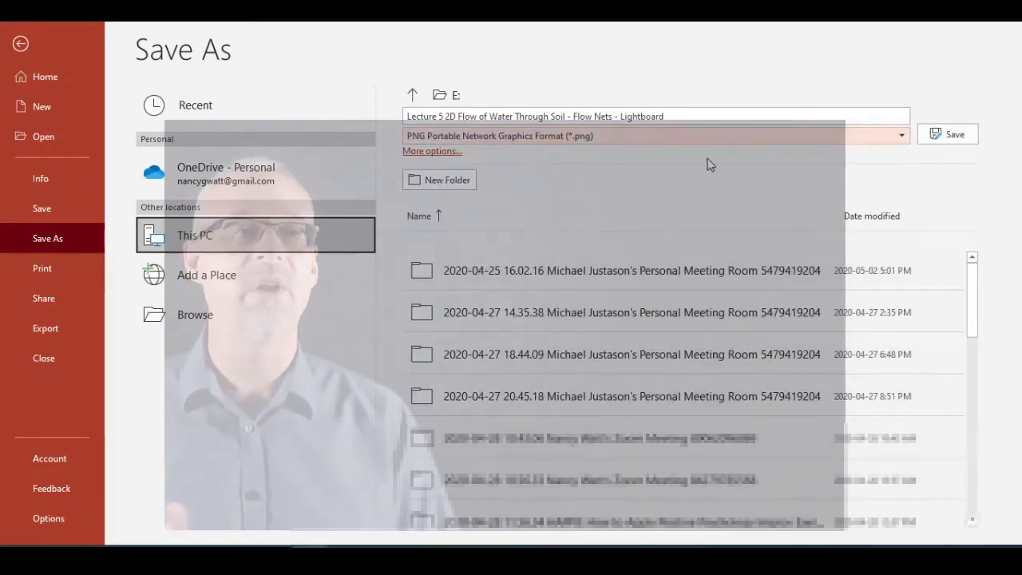
left_click(941, 138)
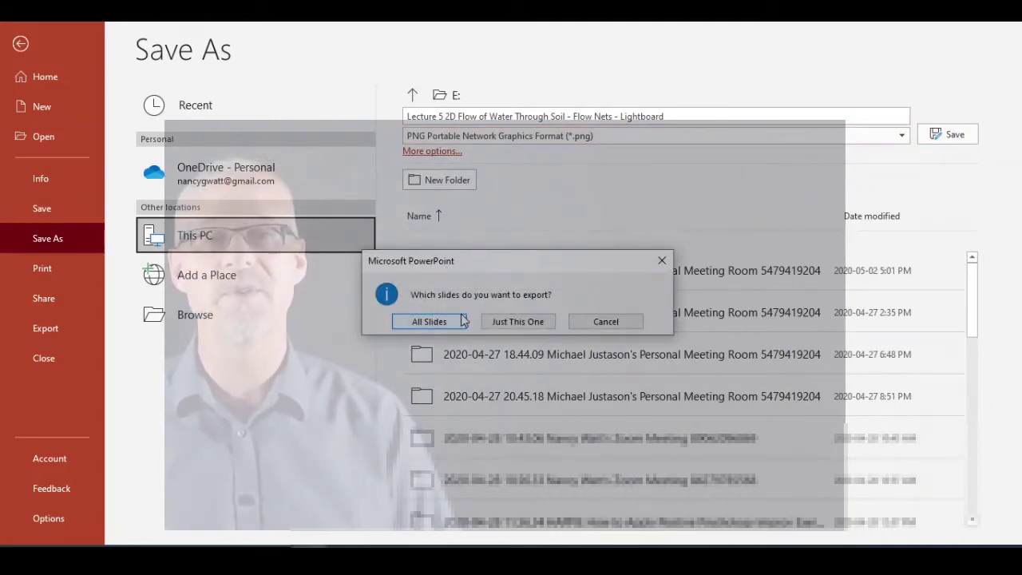
left_click(429, 322)
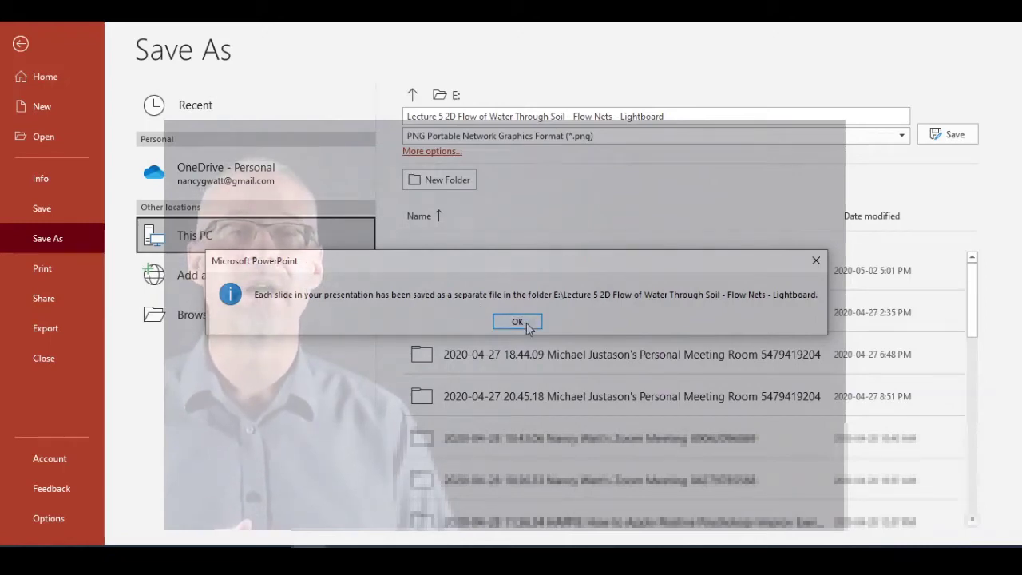
left_click(526, 325)
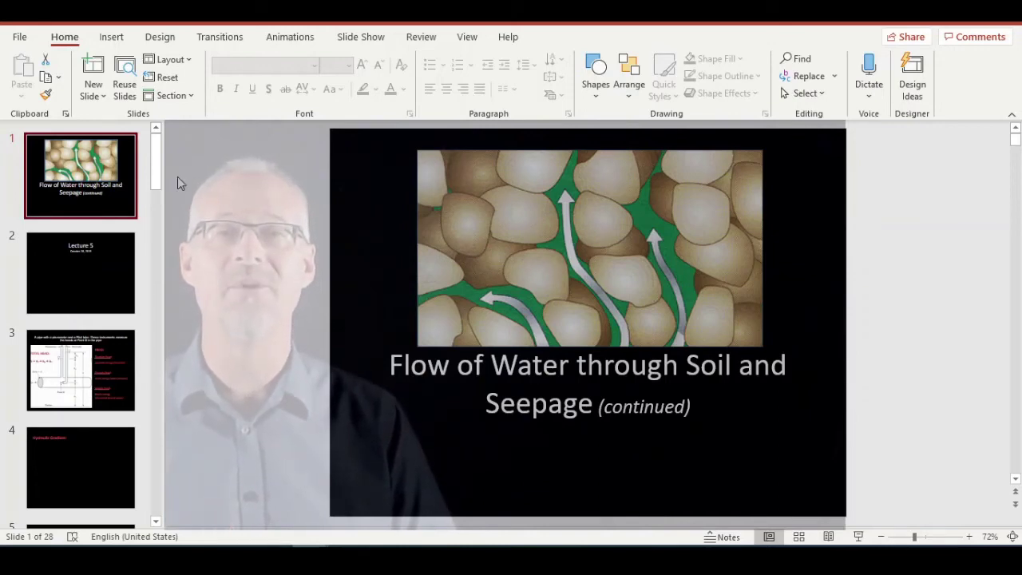
Make the Lecture 5 slide's hidden outline text box (Chapter 7 review, Chapter 8 flow nets) white.
left_click_drag(155, 150, 157, 163)
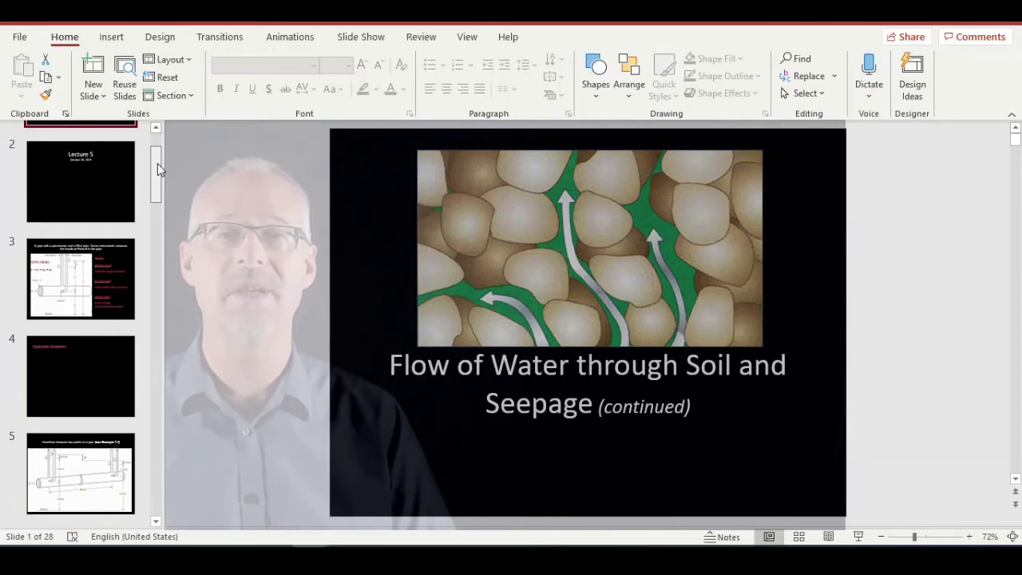
left_click(103, 197)
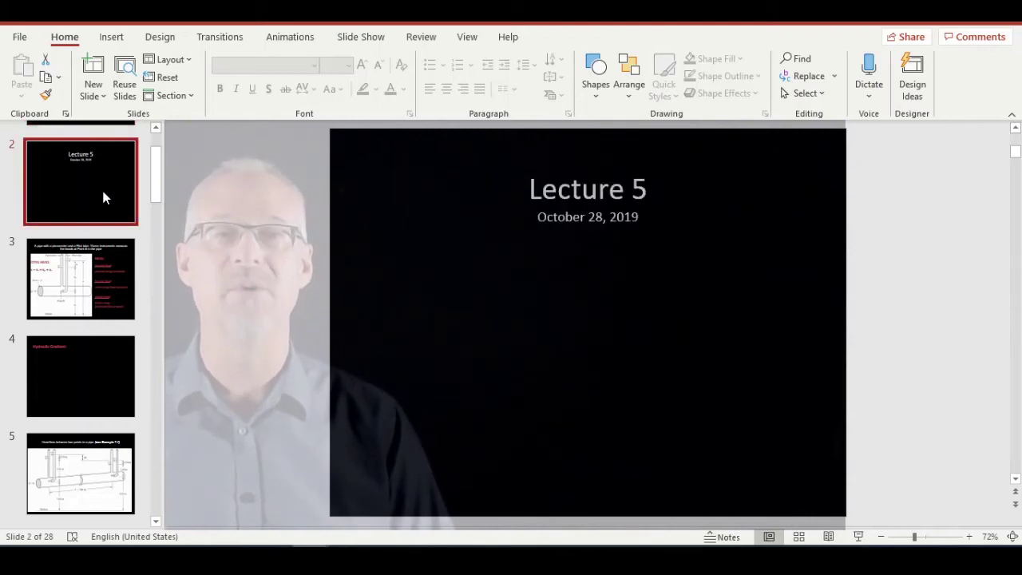
left_click(512, 306)
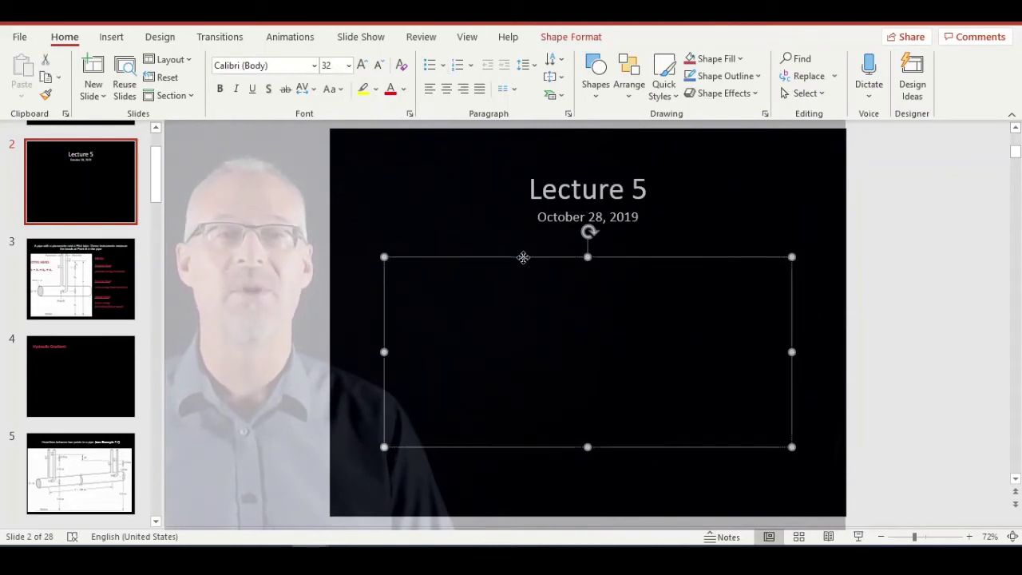
right_click(523, 258)
left_click(582, 507)
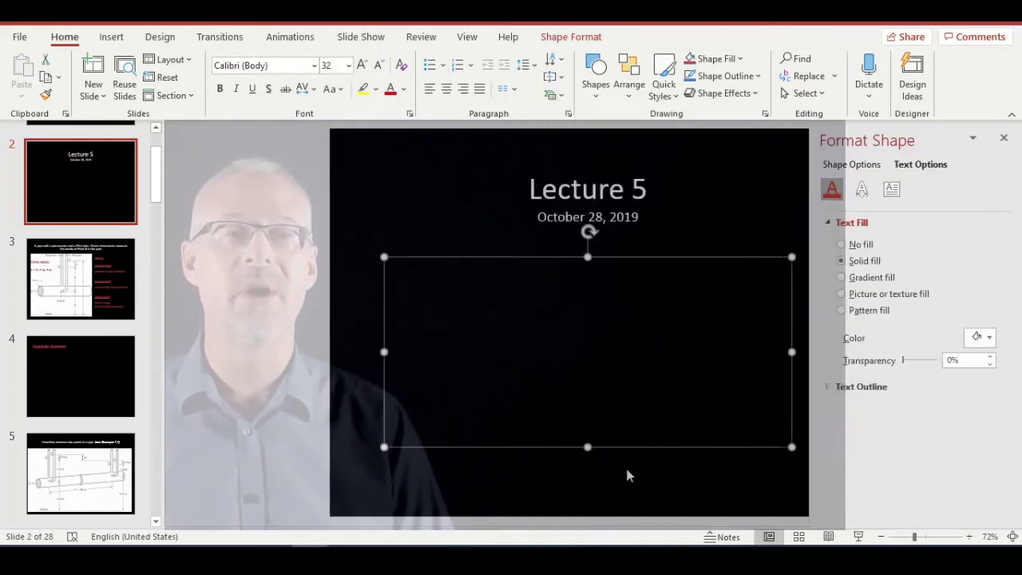
left_click(940, 165)
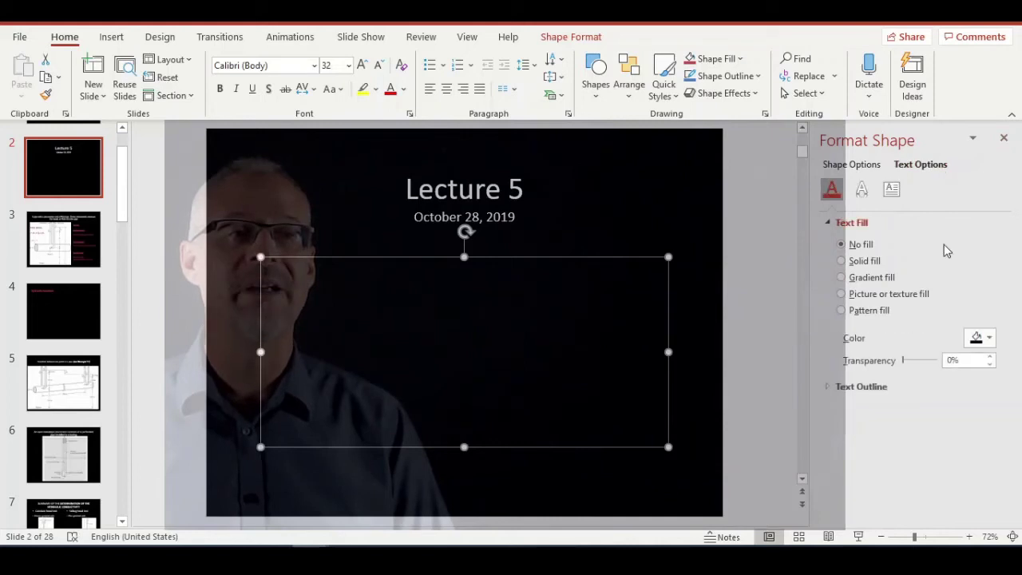
left_click(988, 338)
left_click(897, 377)
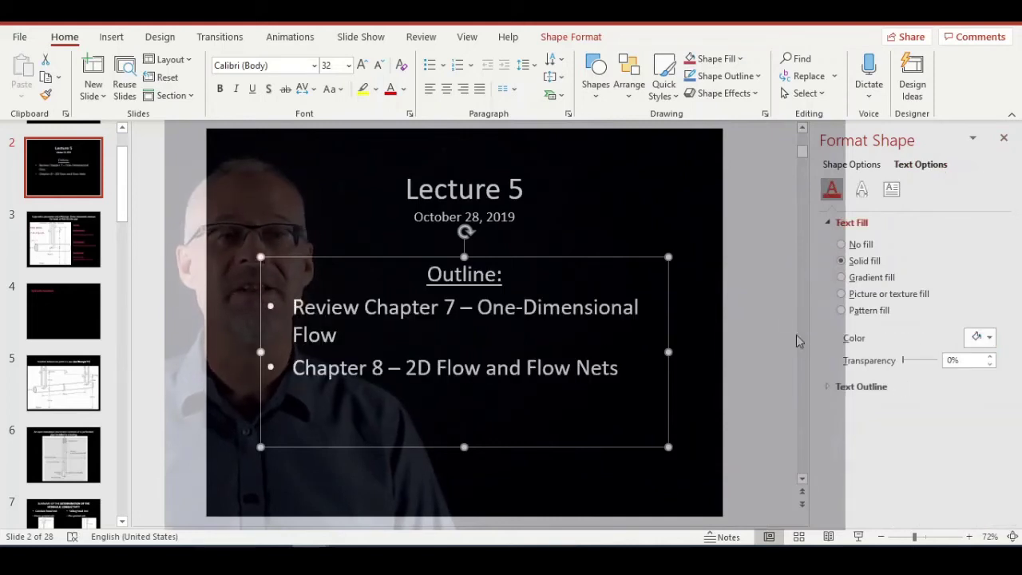
left_click(758, 287)
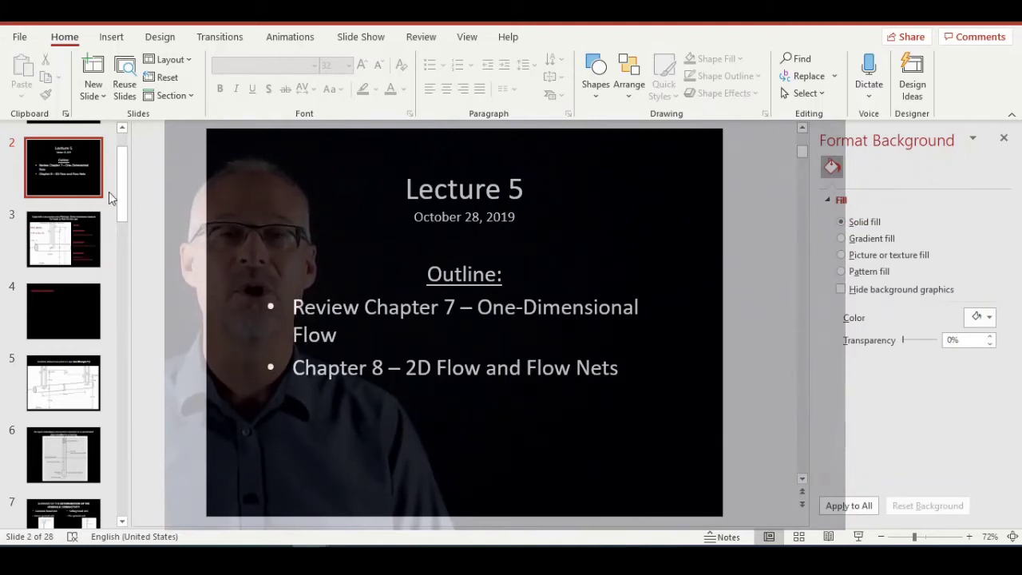
Go to slide 5 and select the Example 7.1 pipe head-loss diagram.
left_click_drag(122, 171, 118, 205)
left_click(80, 204)
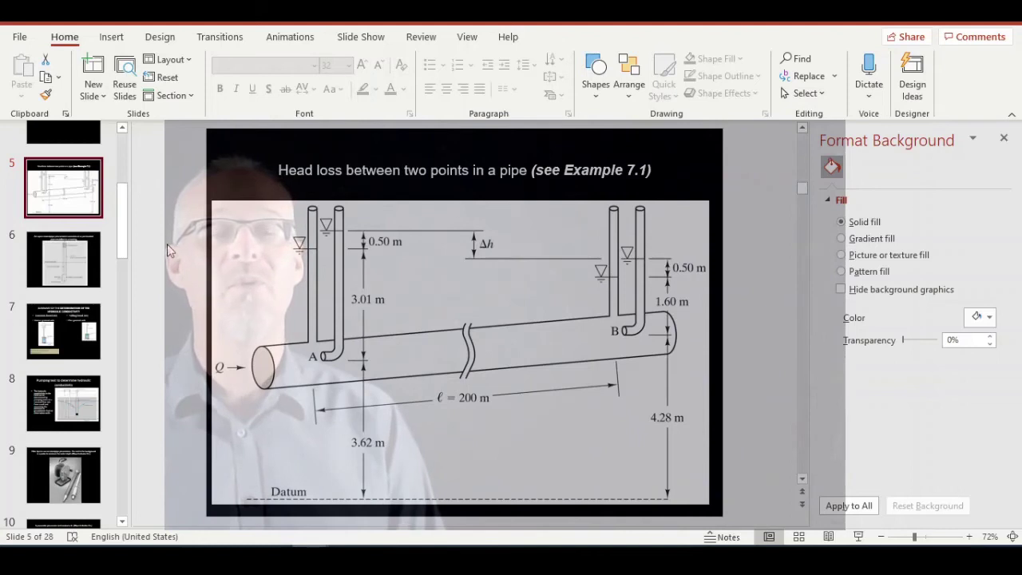
left_click(419, 277)
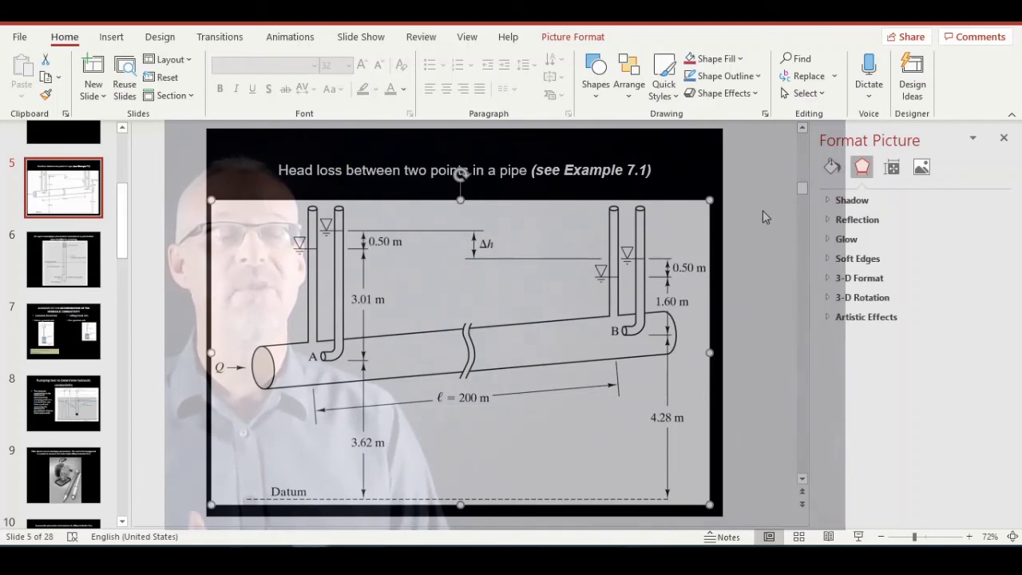
Set the pipe diagram's sharpness and contrast to 100% in Picture Corrections.
left_click(922, 167)
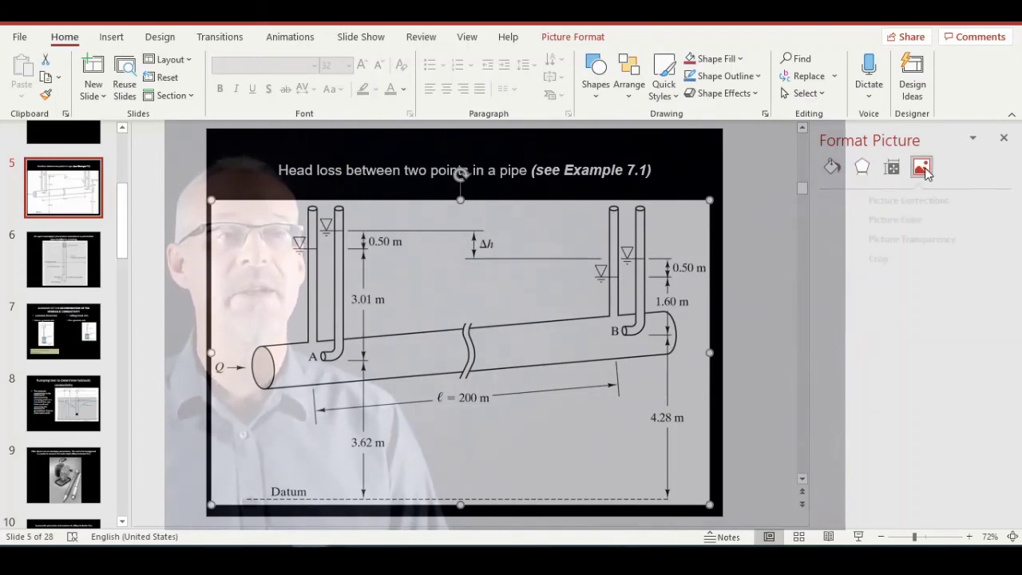
left_click(900, 201)
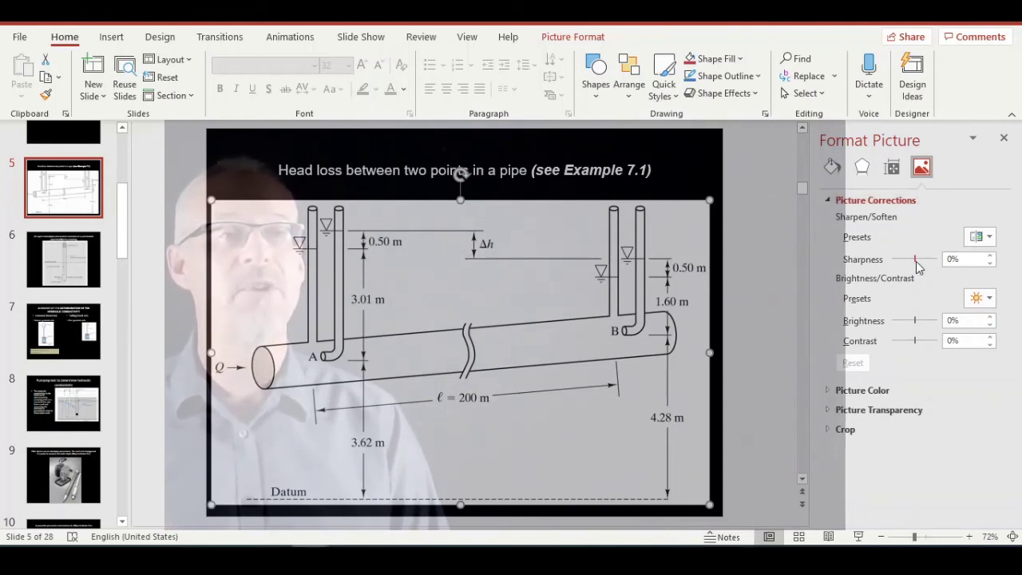
left_click_drag(928, 260, 935, 260)
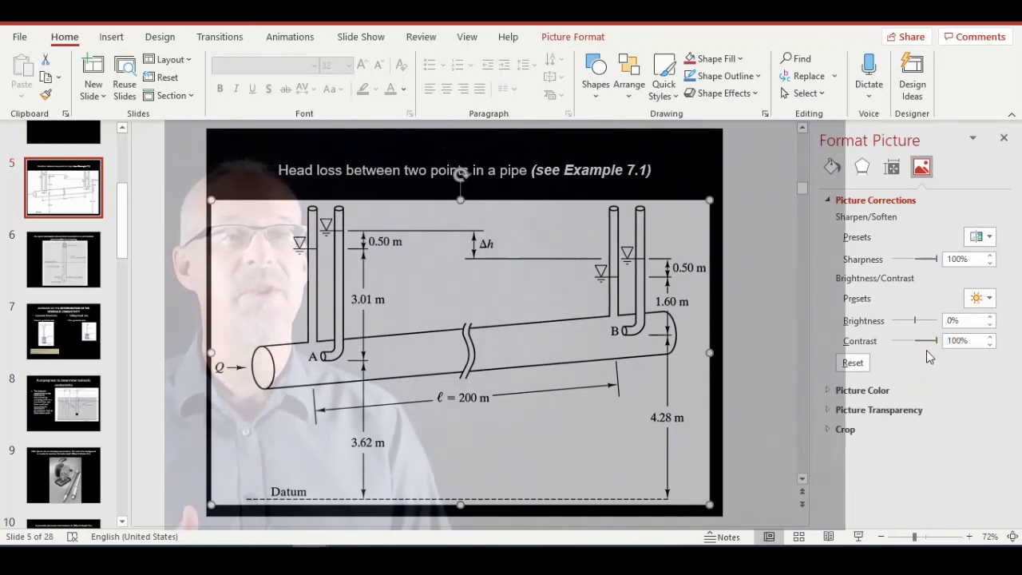
left_click(1005, 139)
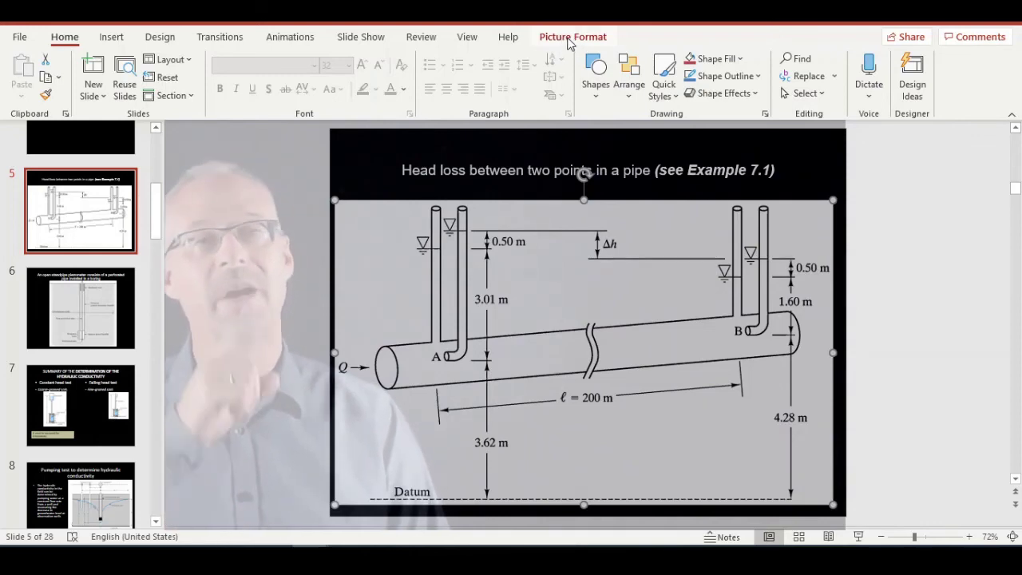
Make the diagram's white background transparent and recolour it to show light lines.
left_click(571, 38)
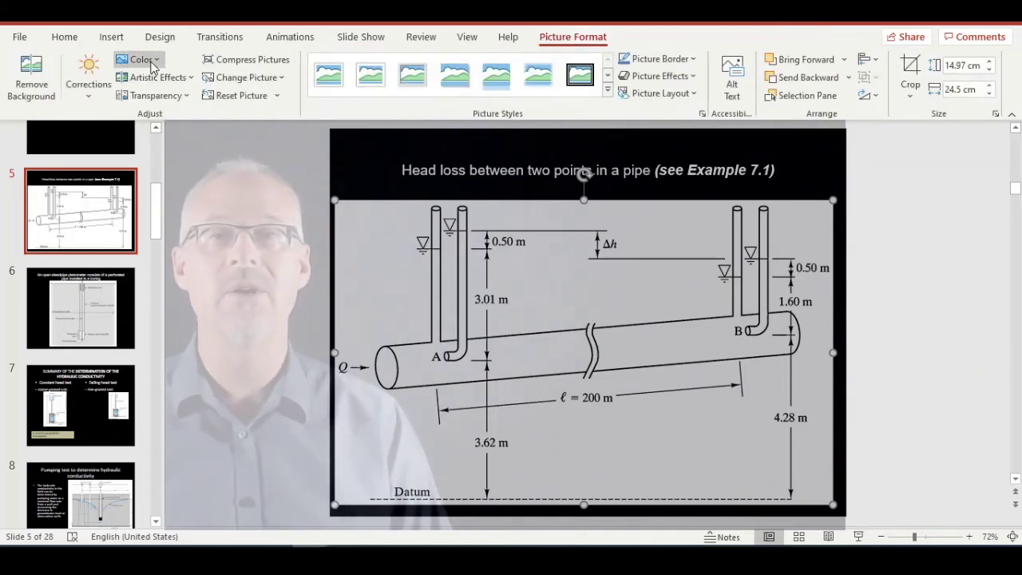
left_click(141, 60)
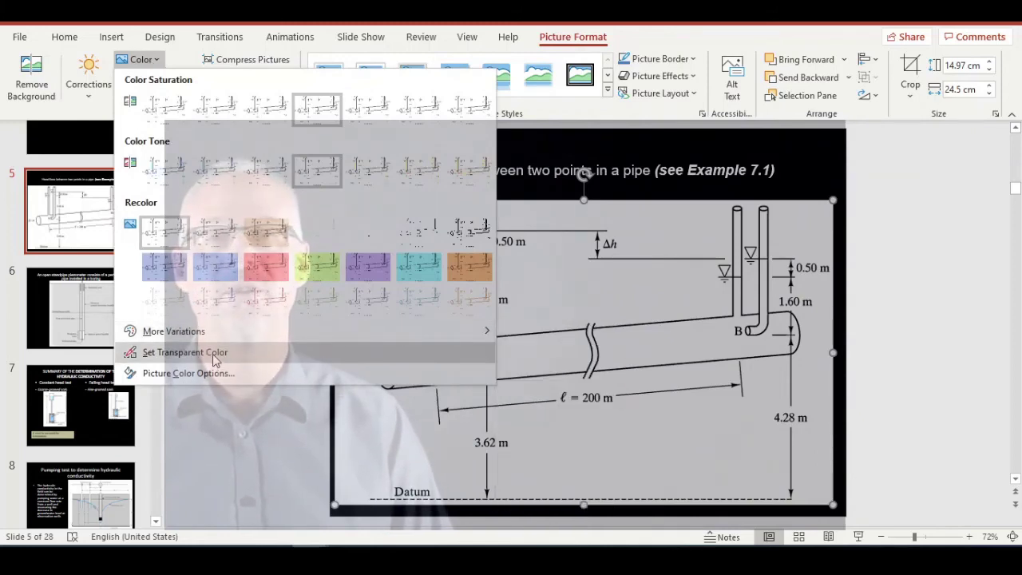
left_click(185, 352)
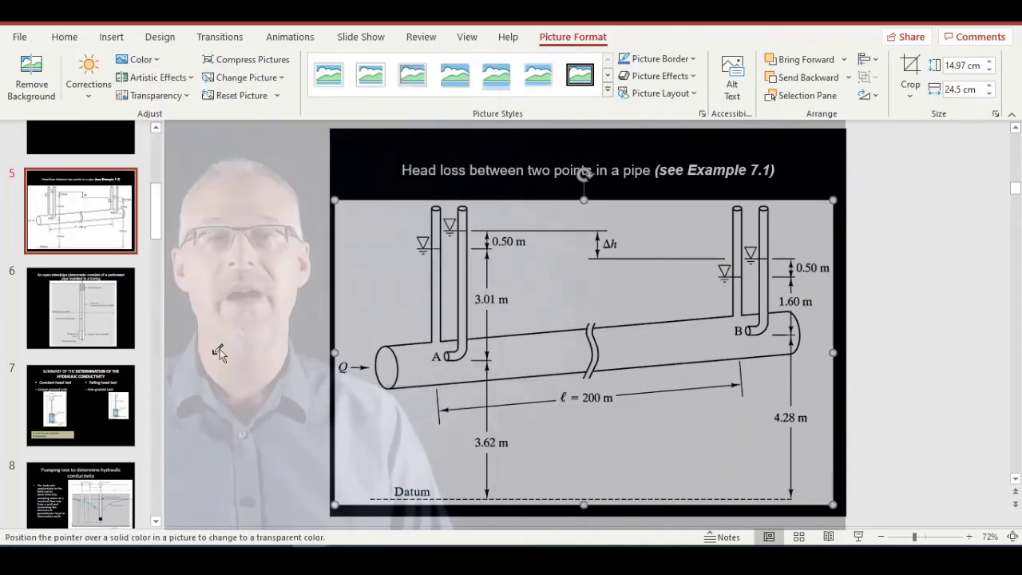
left_click(386, 277)
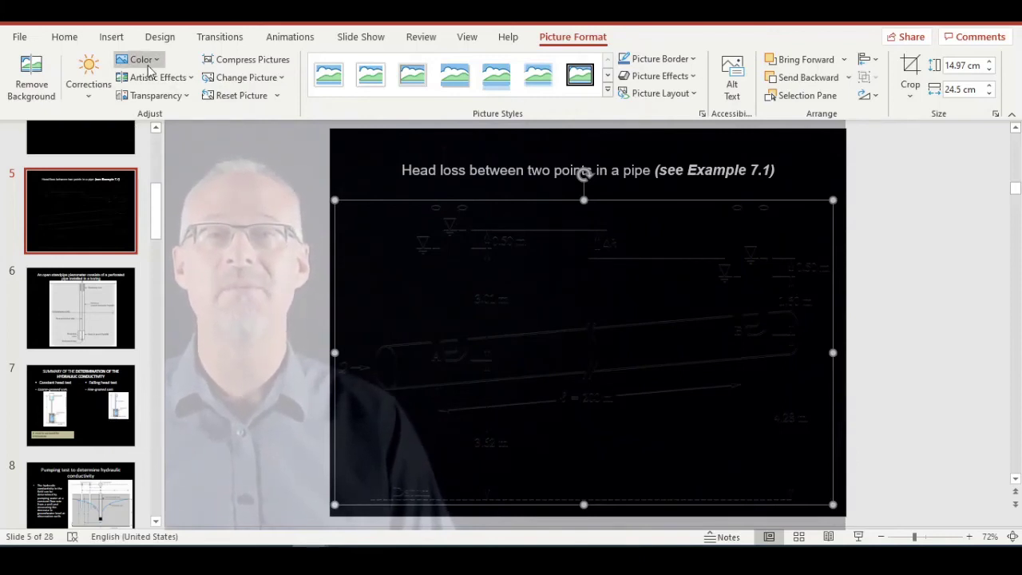
left_click(151, 62)
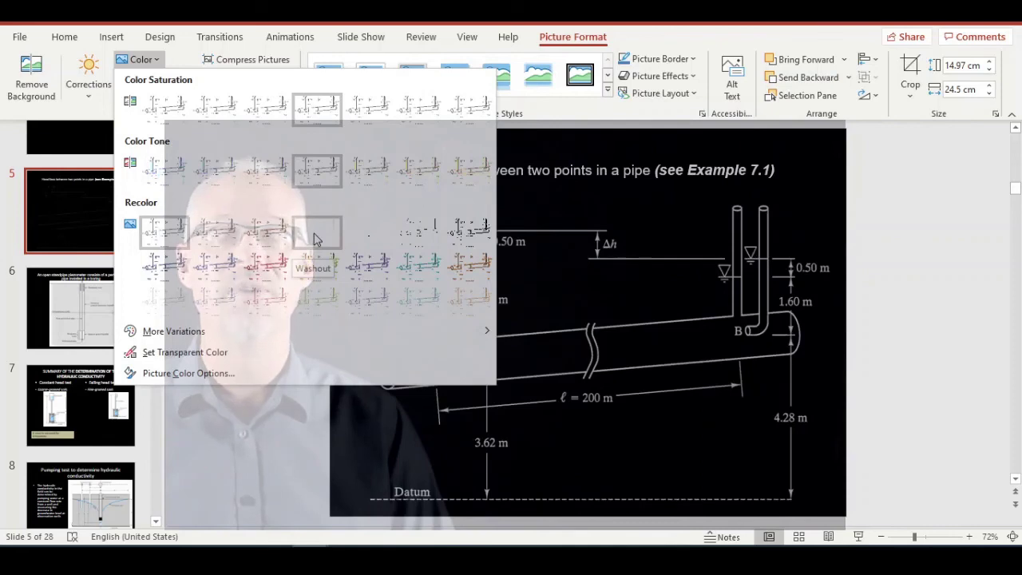
key("Escape")
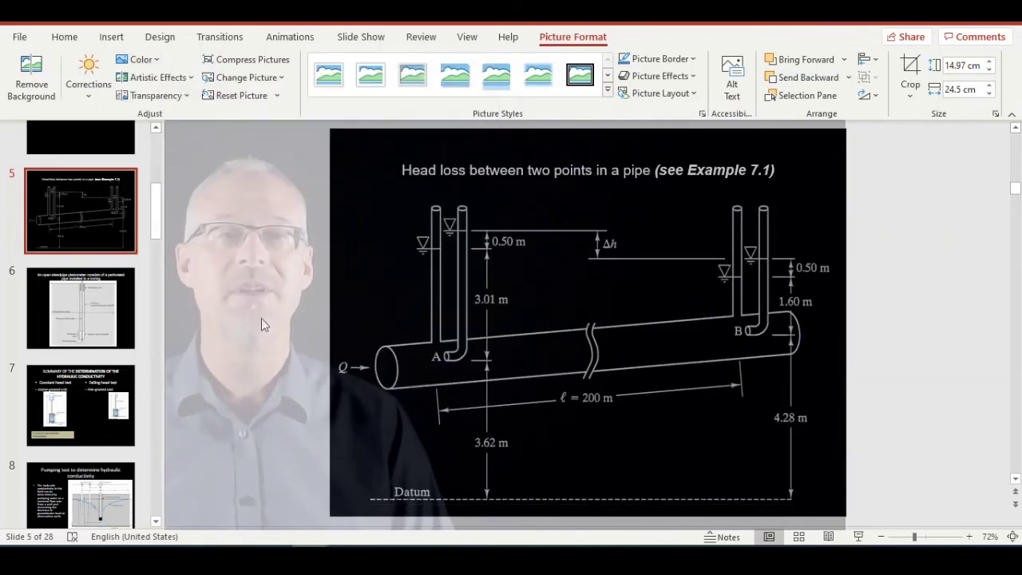
left_click(261, 318)
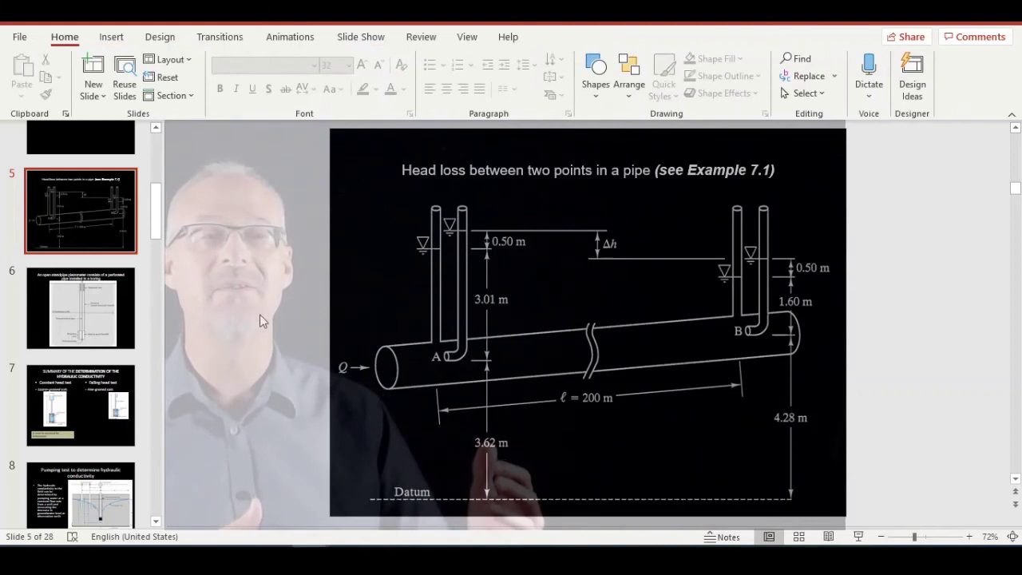